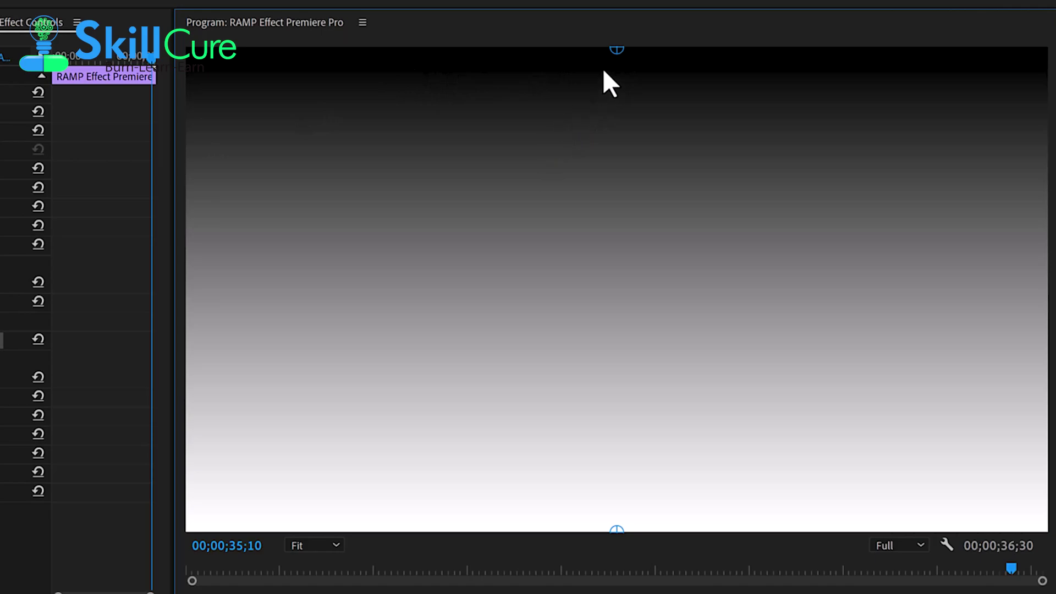
# Reposition the ramp's start point at about 1203.5, 273.5 and its end point at about 460.9, 347.9 in the preview.
pyautogui.moveTo(612, 50); pyautogui.dragTo(281, 156)
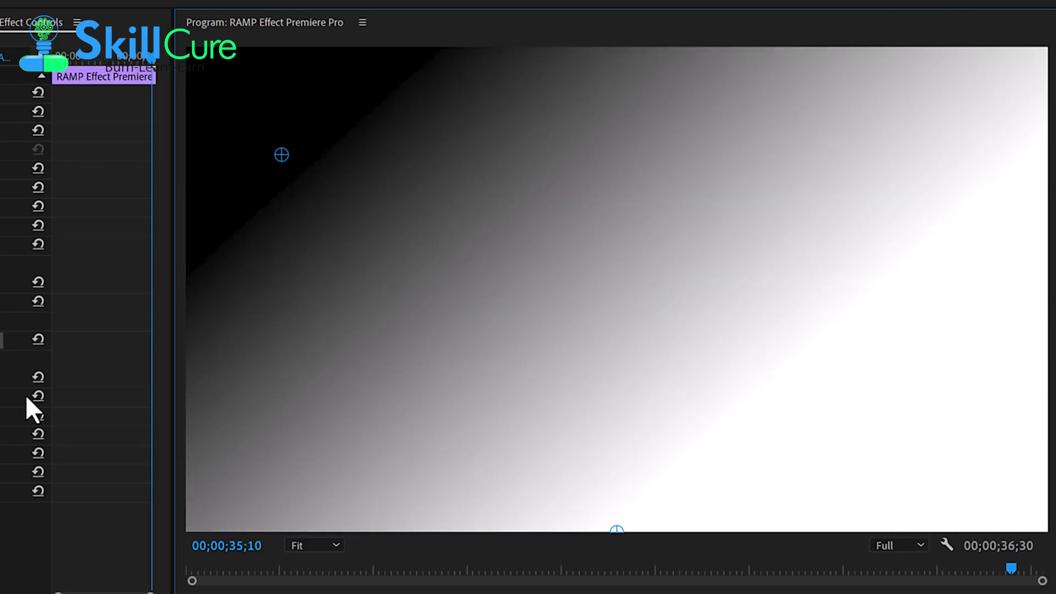
pyautogui.moveTo(616, 529); pyautogui.dragTo(811, 247)
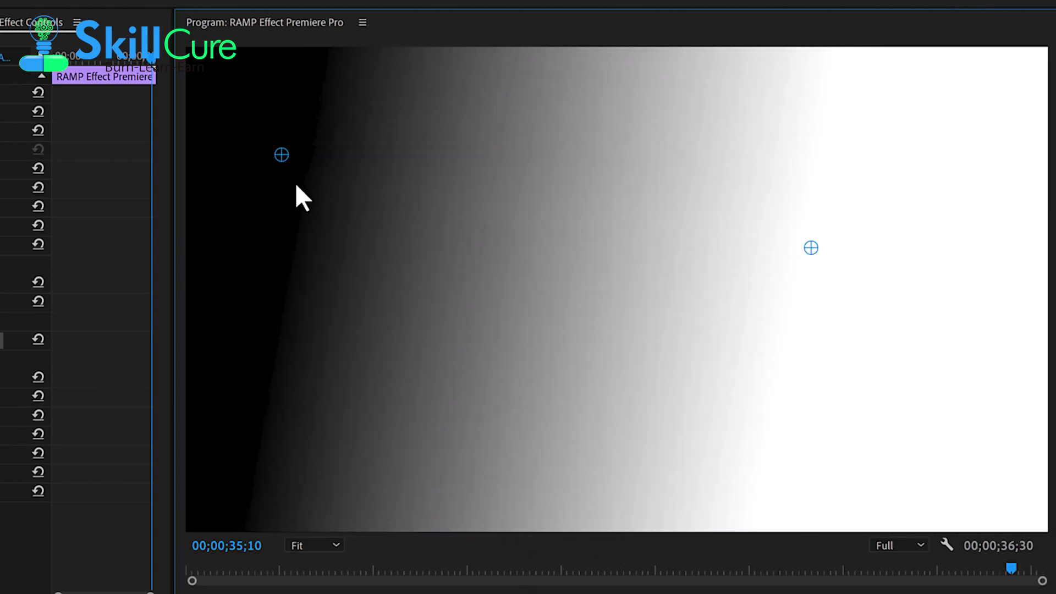
pyautogui.moveTo(281, 155); pyautogui.dragTo(473, 253)
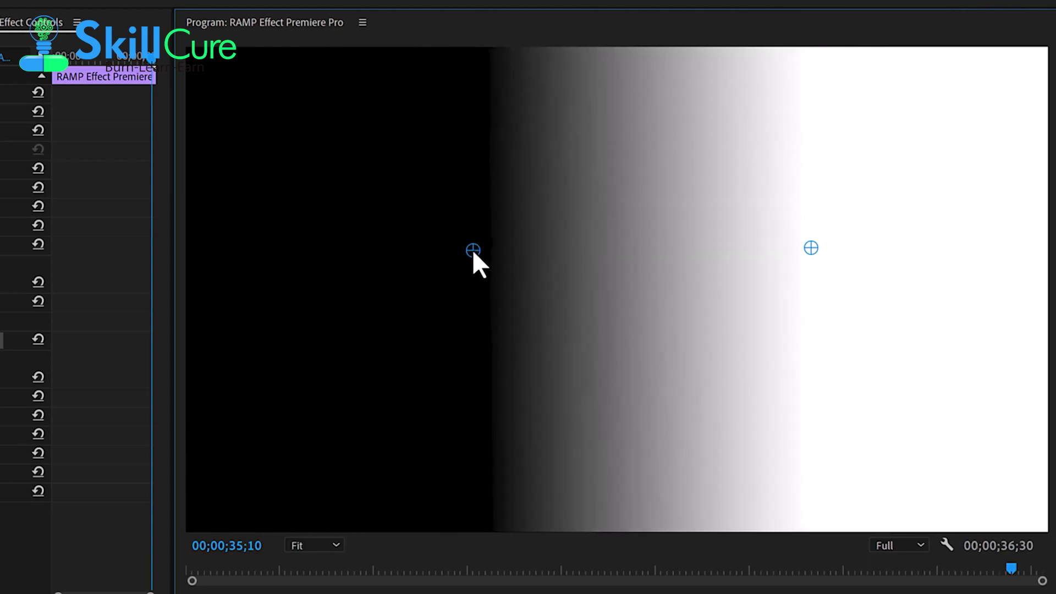
pyautogui.moveTo(815, 248); pyautogui.dragTo(391, 203)
pyautogui.moveTo(471, 247); pyautogui.dragTo(725, 170)
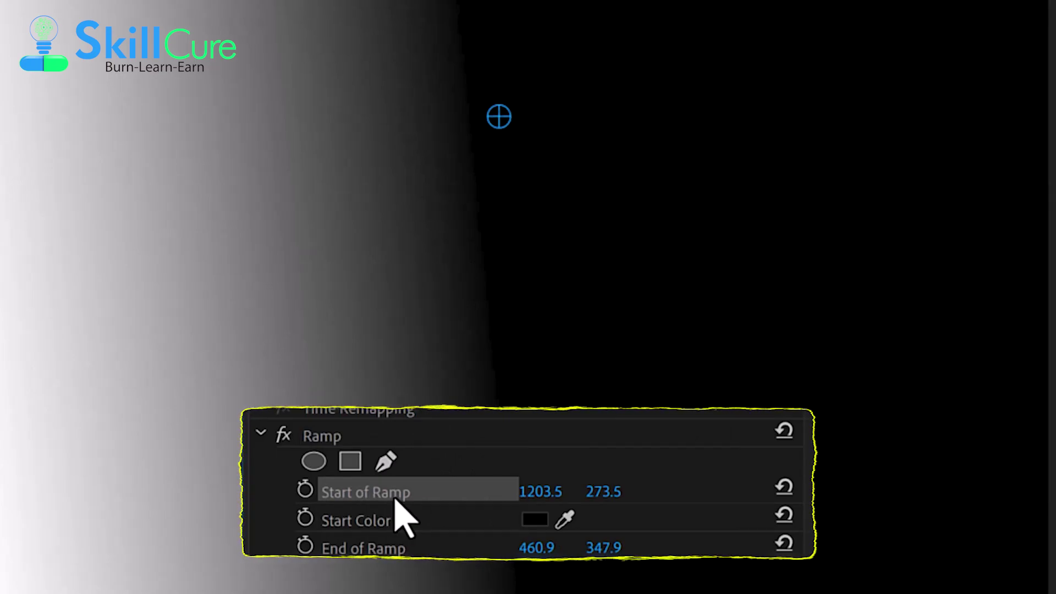
# Move the start of the ramp to about 452.8, 299.7 and the end of the ramp to about 1296.4, 500.4.
pyautogui.moveTo(499, 117); pyautogui.dragTo(0, 403)
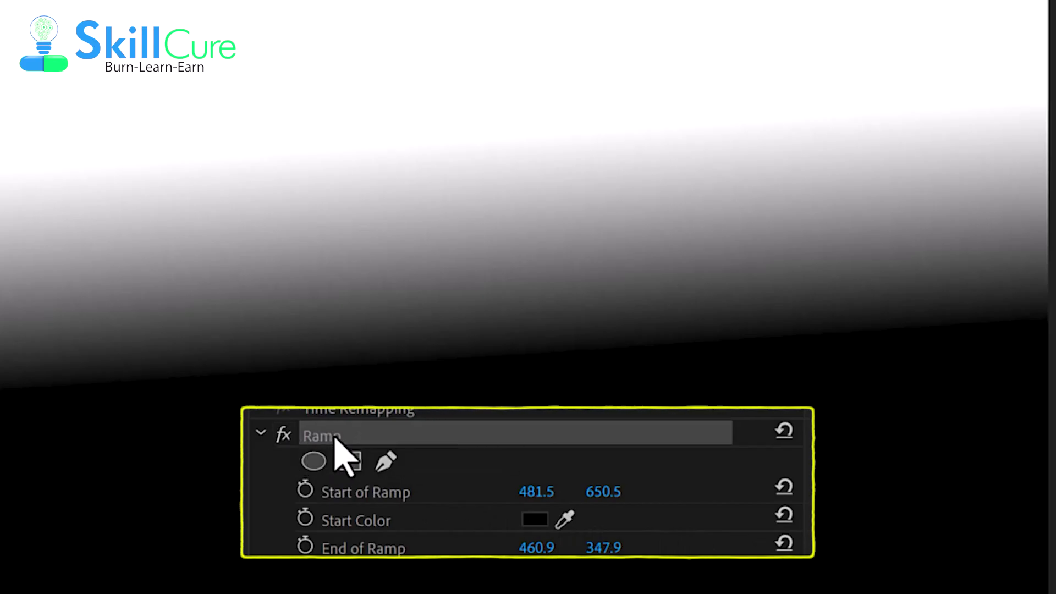
pyautogui.moveTo(0, 393); pyautogui.dragTo(823, 449)
pyautogui.moveTo(898, 477); pyautogui.dragTo(0, 275)
pyautogui.moveTo(127, 175); pyautogui.dragTo(0, 16)
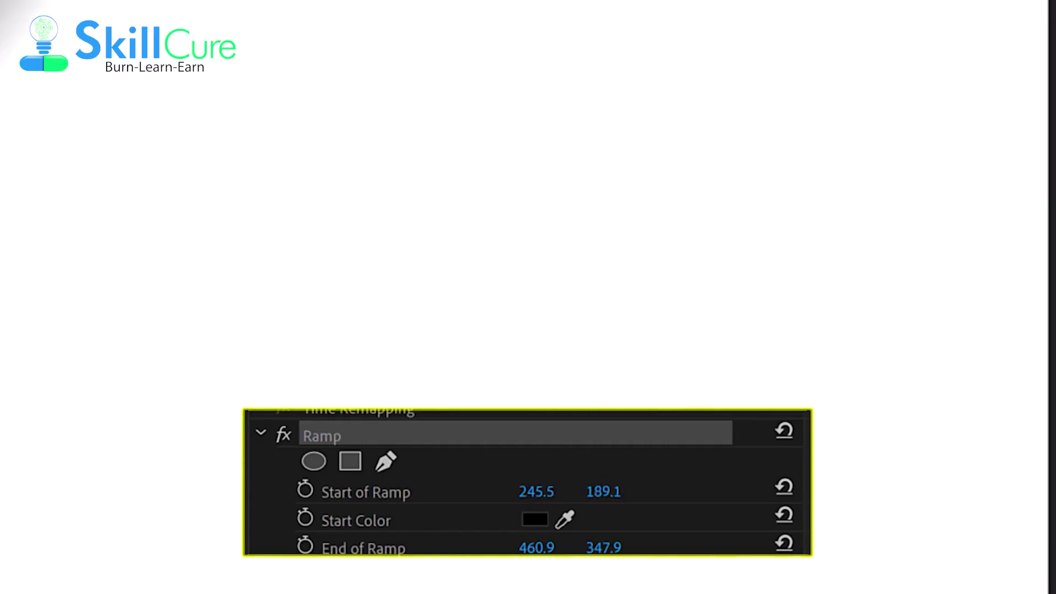
pyautogui.moveTo(202, 144); pyautogui.dragTo(176, 166)
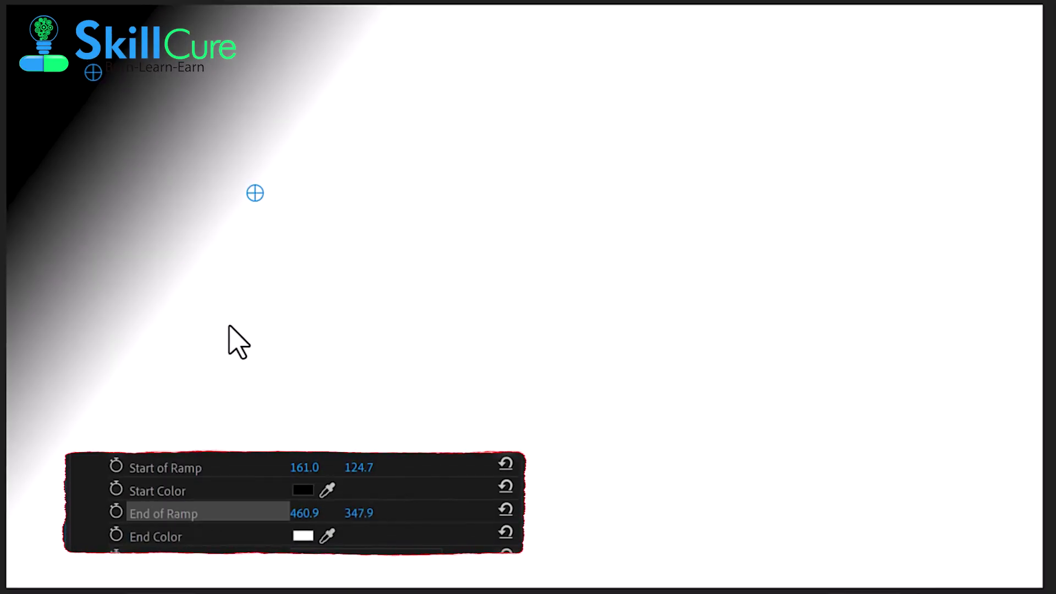
pyautogui.moveTo(255, 196); pyautogui.dragTo(706, 274)
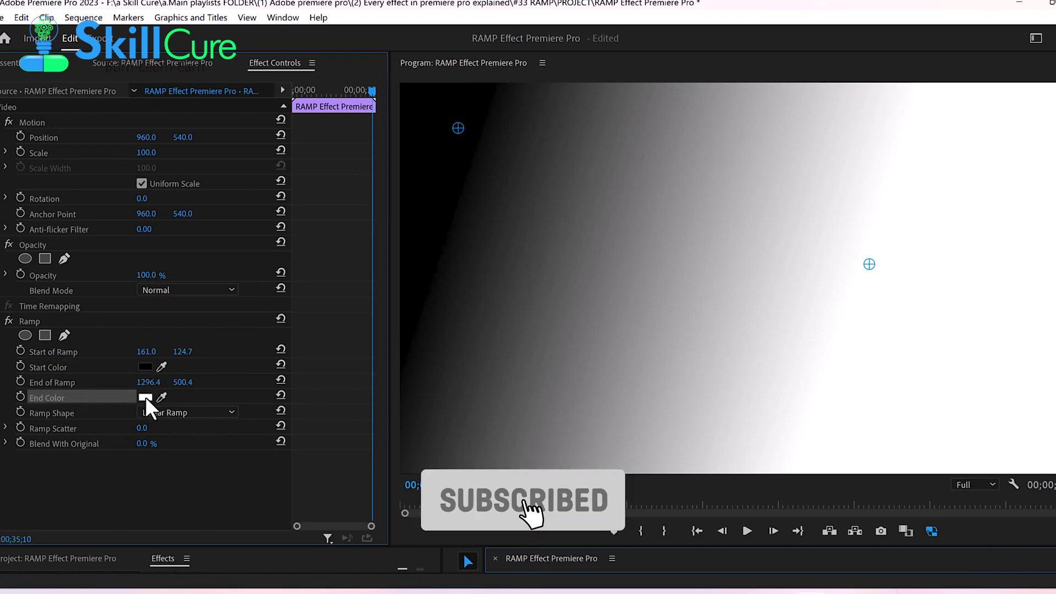
pyautogui.moveTo(460, 135); pyautogui.dragTo(566, 193)
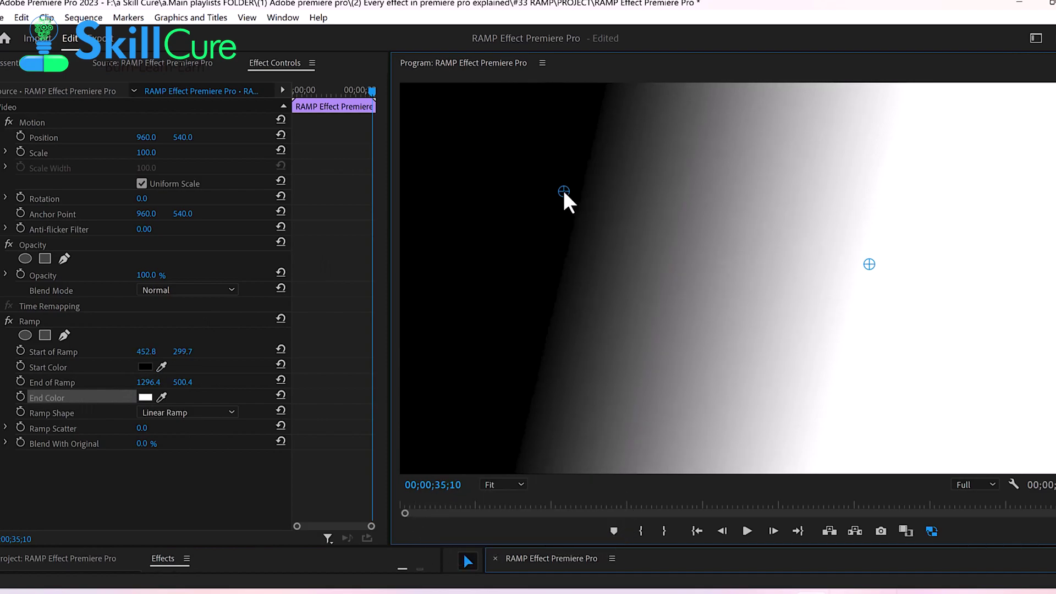
# Set the ramp's start color to bright green (4BB836).
pyautogui.click(147, 366)
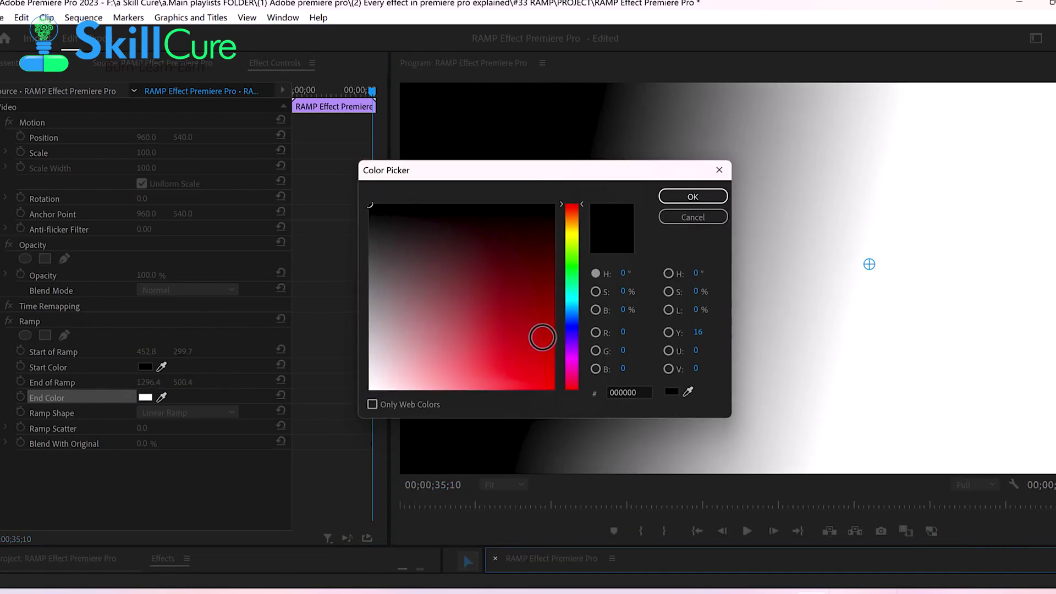
pyautogui.click(574, 260)
pyautogui.click(498, 338)
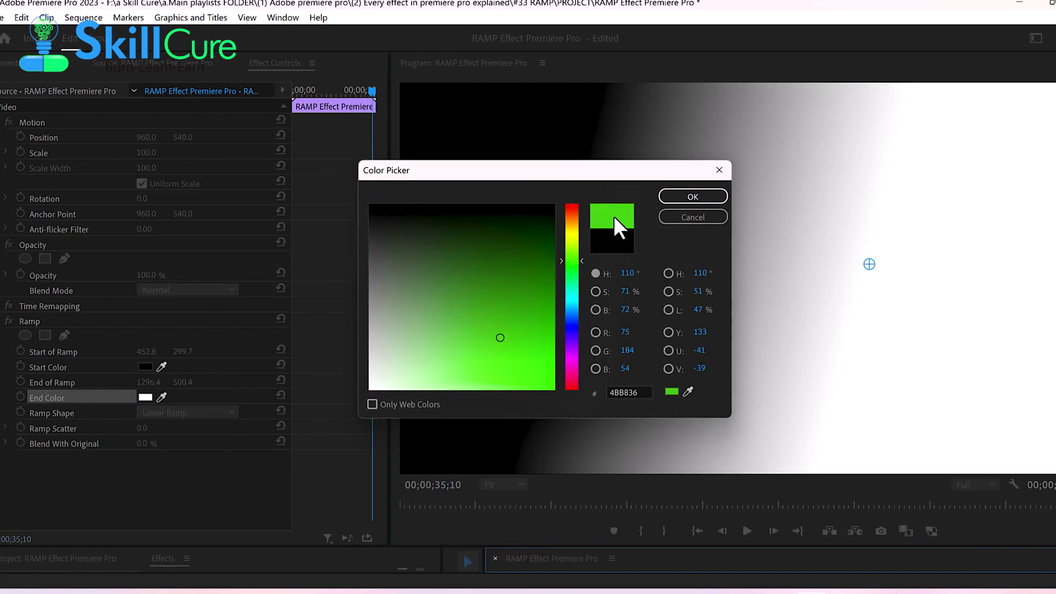
pyautogui.click(663, 197)
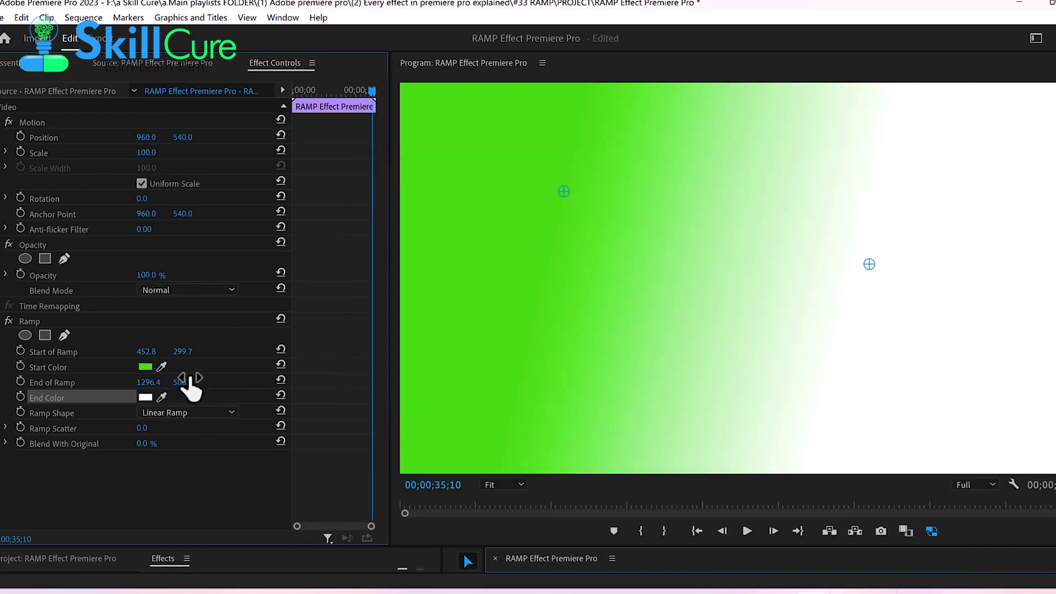
# Set the ramp's end color to light pink.
pyautogui.click(146, 398)
pyautogui.click(482, 355)
pyautogui.click(437, 373)
pyautogui.click(687, 197)
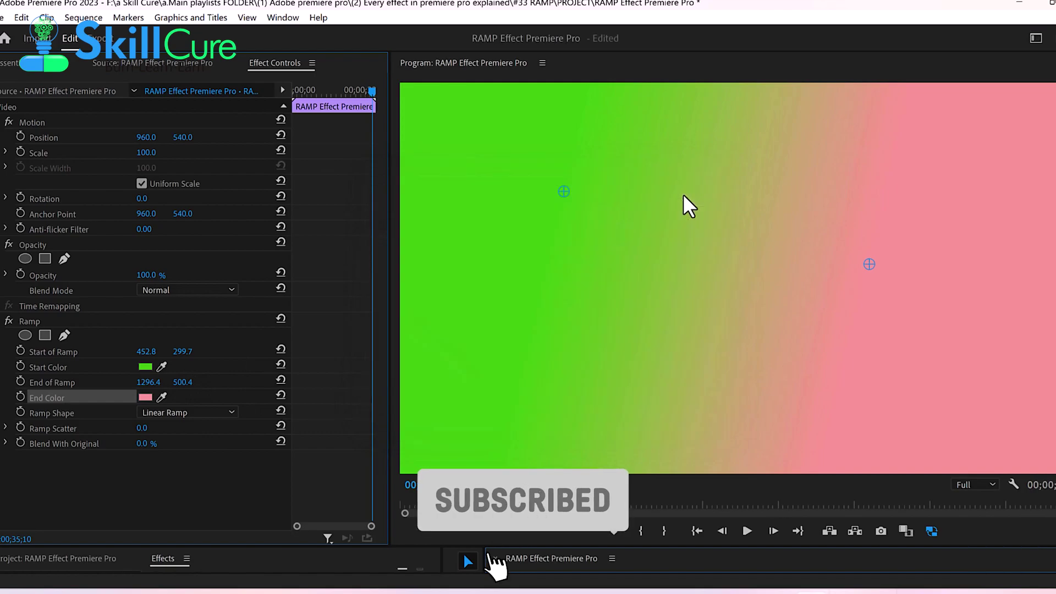
# Adjust the green-to-pink gradient by moving the start point to about 406.5, 341.9 and the end point to about 1352.5, 547.0.
pyautogui.click(565, 199)
pyautogui.moveTo(564, 199); pyautogui.dragTo(517, 199)
pyautogui.moveTo(407, 201); pyautogui.dragTo(546, 207)
pyautogui.moveTo(856, 265); pyautogui.dragTo(593, 260)
pyautogui.moveTo(789, 258); pyautogui.dragTo(855, 272)
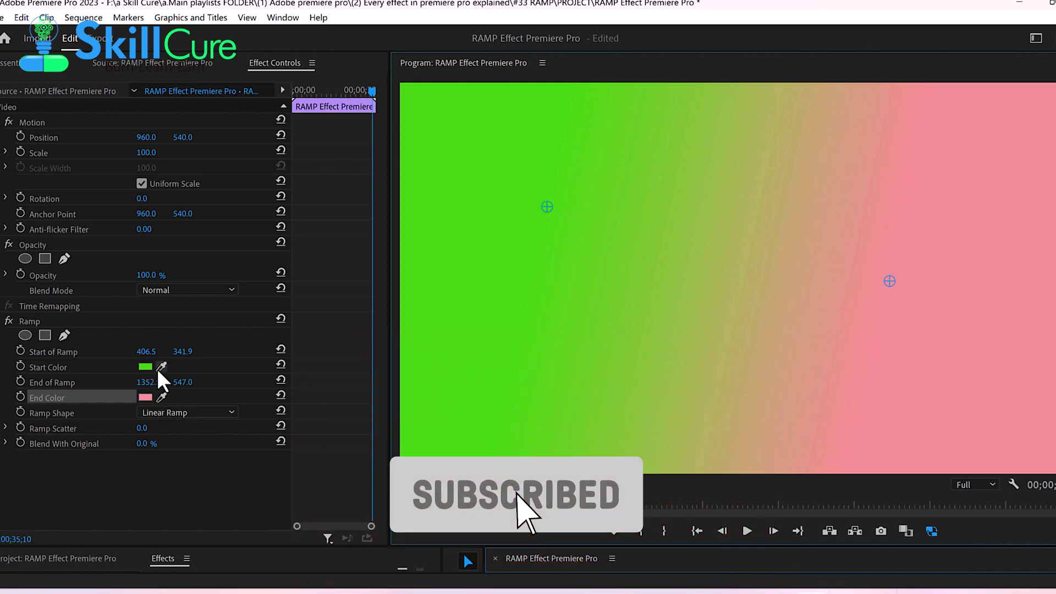
# Sample an olive-green start color and a reddish-brown end color for the ramp from the underlying video clip.
pyautogui.moveTo(161, 367); pyautogui.dragTo(158, 370)
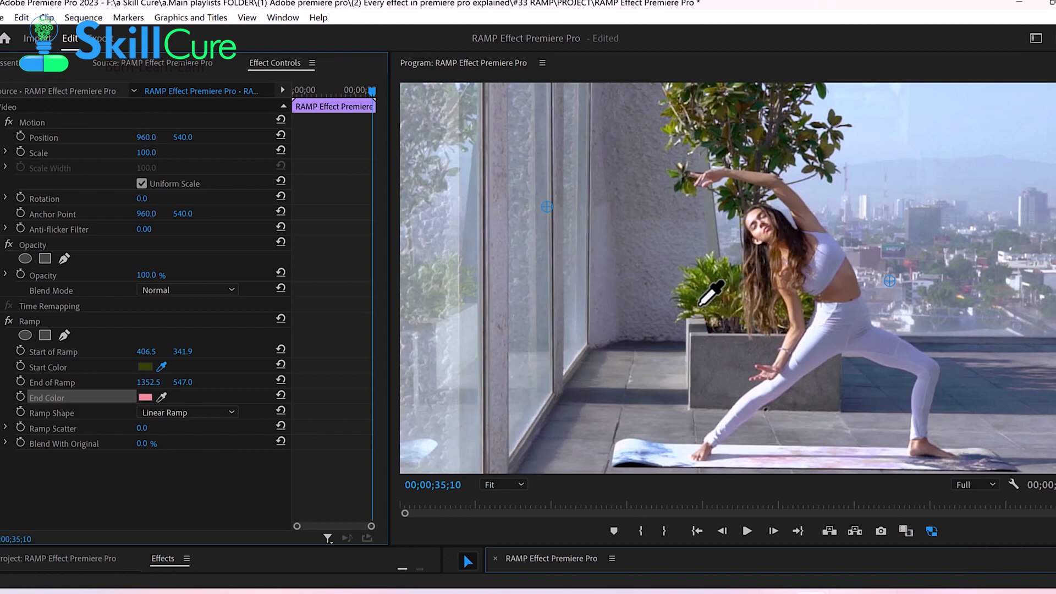
pyautogui.moveTo(585, 355); pyautogui.dragTo(461, 347)
pyautogui.moveTo(699, 128); pyautogui.dragTo(701, 258)
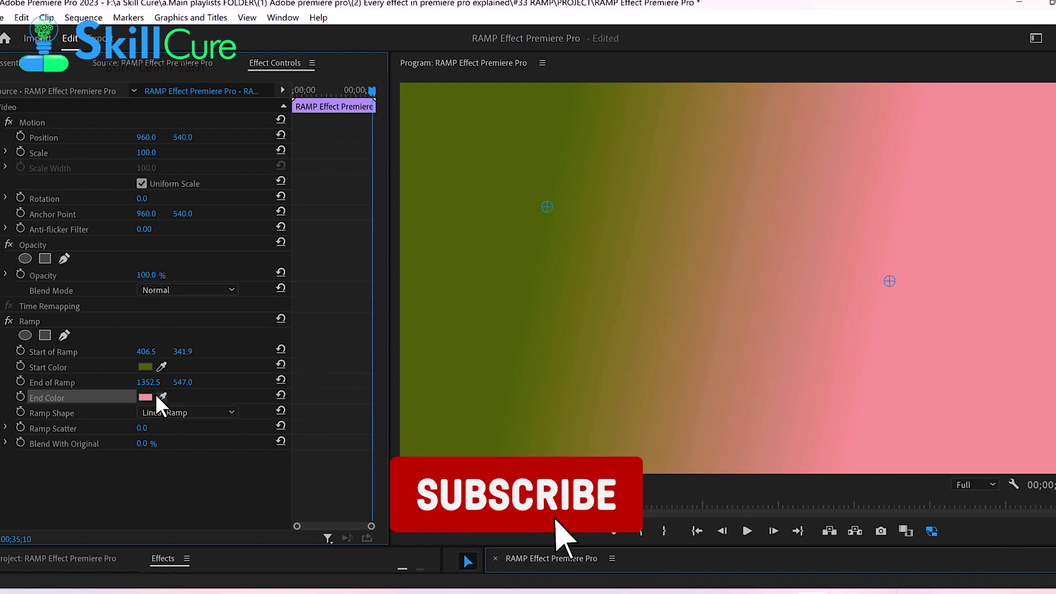
pyautogui.moveTo(161, 397); pyautogui.dragTo(808, 304)
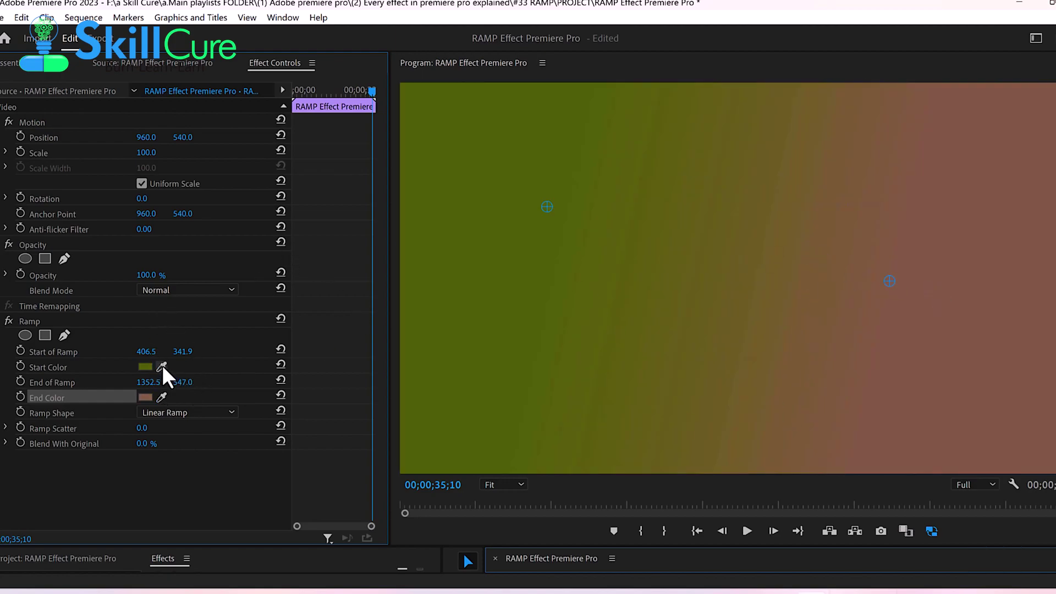
# Move the ramp's start and end points higher in the frame and sample a light blue start color from the yoga mat.
pyautogui.moveTo(547, 207); pyautogui.dragTo(484, 158)
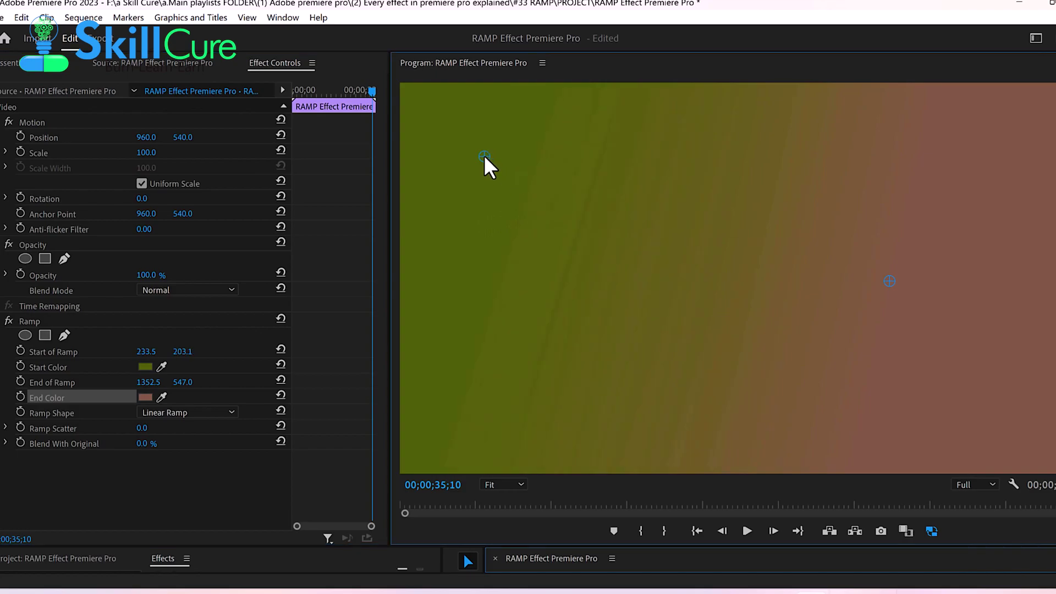
pyautogui.moveTo(889, 281); pyautogui.dragTo(890, 233)
pyautogui.moveTo(162, 367); pyautogui.dragTo(642, 454)
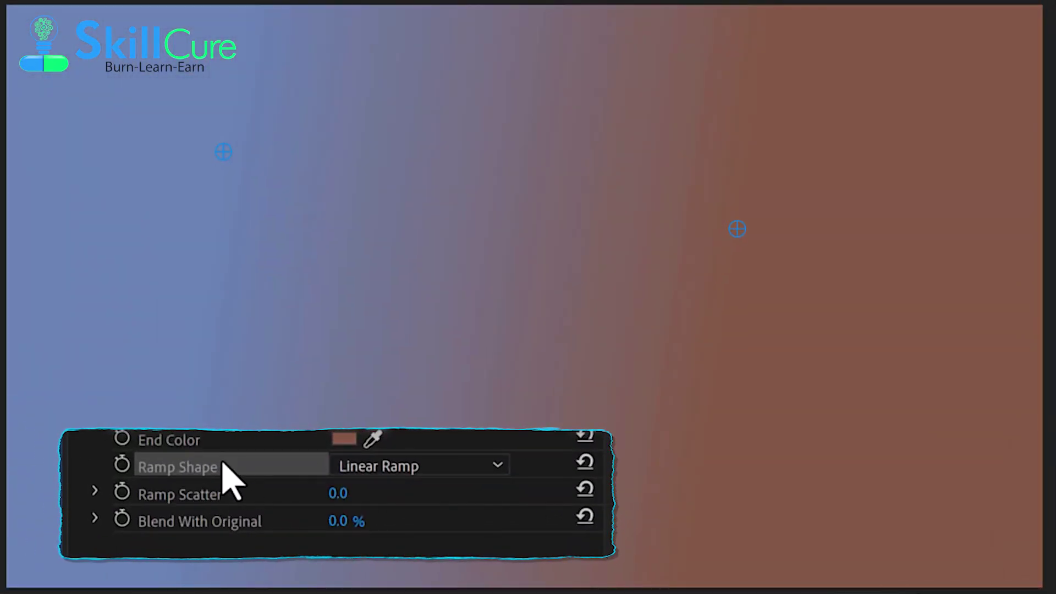
# Choose the Linear Ramp shape and bring the end point closer to the start point to narrow the gradient.
pyautogui.click(363, 469)
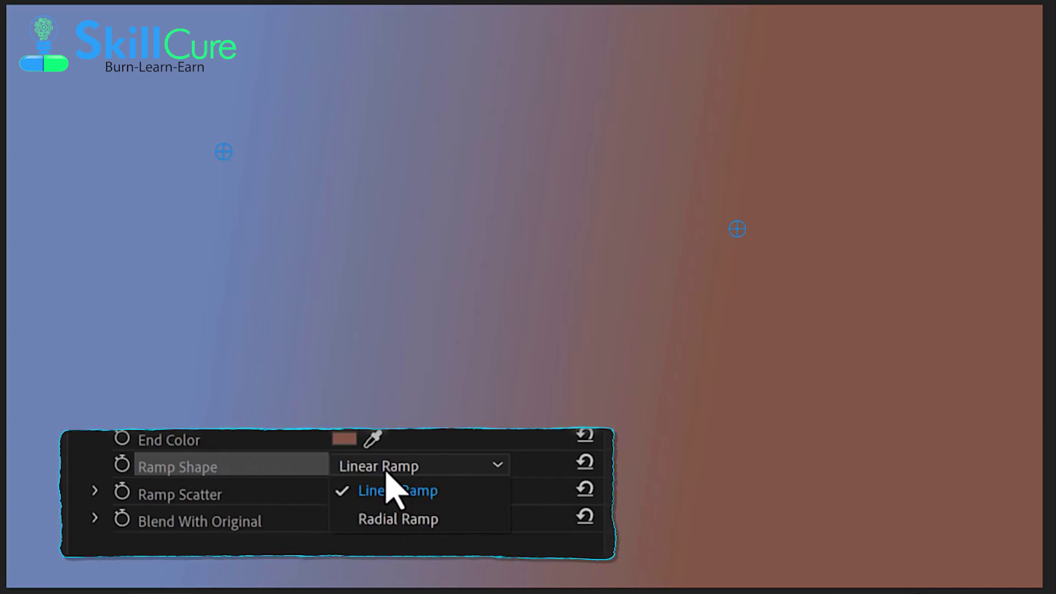
pyautogui.click(389, 494)
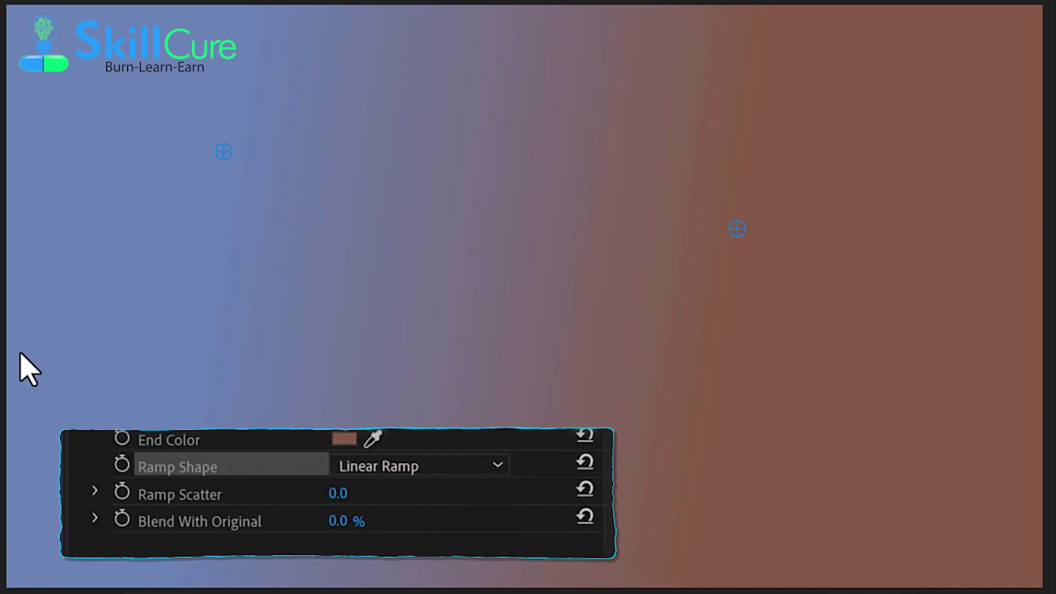
pyautogui.moveTo(737, 229); pyautogui.dragTo(462, 228)
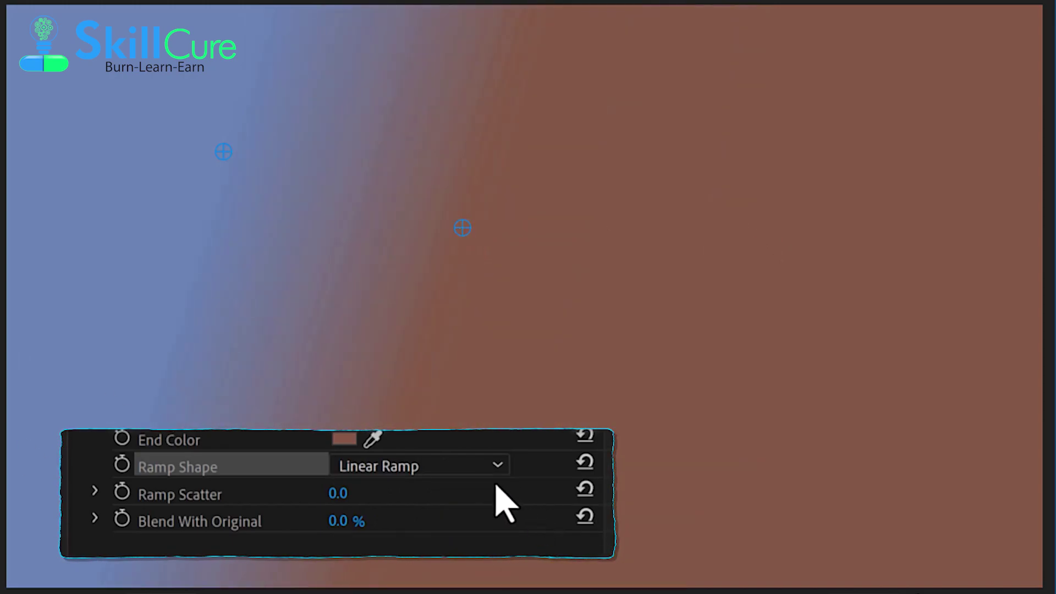
# Change the ramp shape to Radial Ramp and spread its start and end points apart to enlarge the circular gradient.
pyautogui.click(474, 465)
pyautogui.click(455, 517)
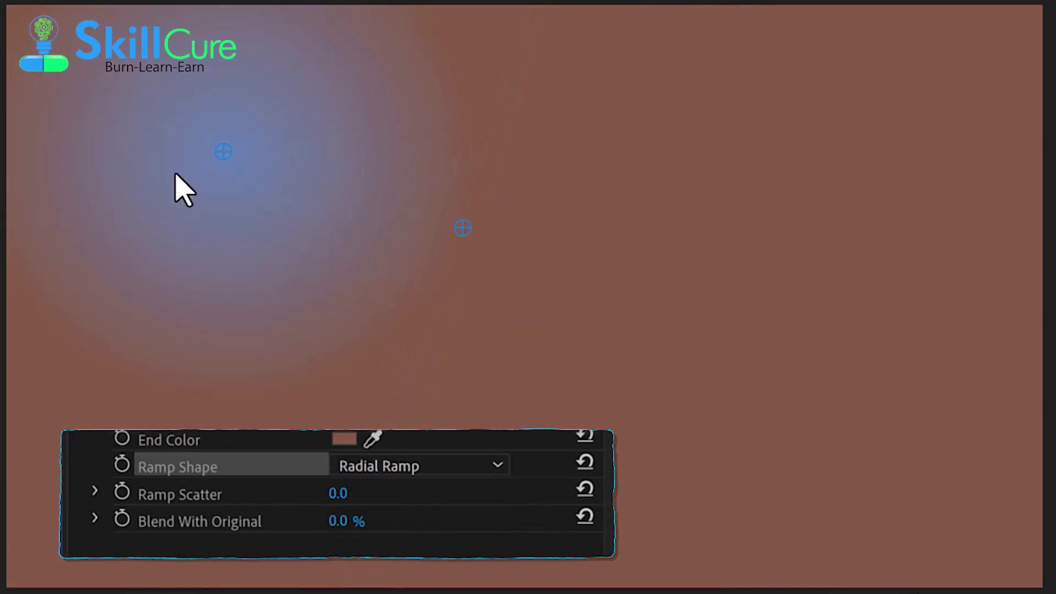
pyautogui.moveTo(225, 153); pyautogui.dragTo(141, 229)
pyautogui.moveTo(464, 231); pyautogui.dragTo(721, 292)
# Switch the shape to Linear Ramp and place the start point at about 1706.7, 382.1 and the end point at about 201.3, 468.6.
pyautogui.click(440, 463)
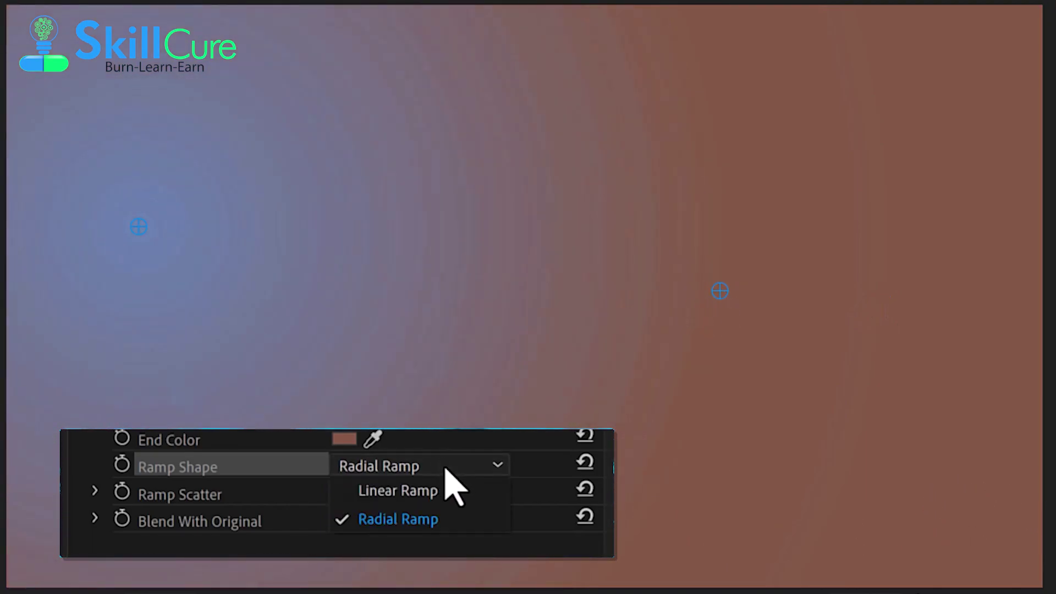
pyautogui.click(415, 492)
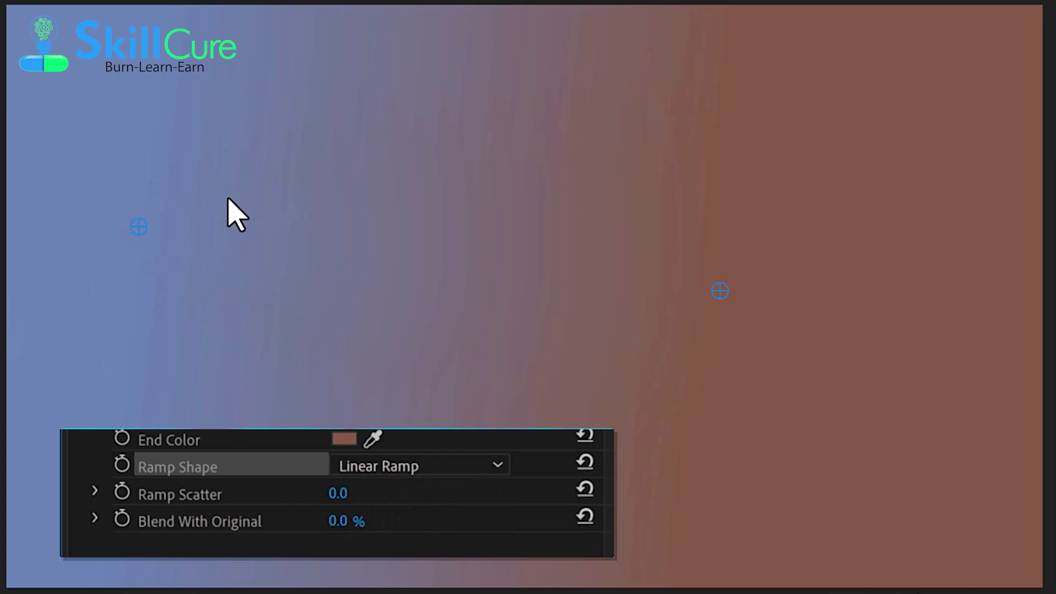
pyautogui.moveTo(721, 291); pyautogui.dragTo(564, 318)
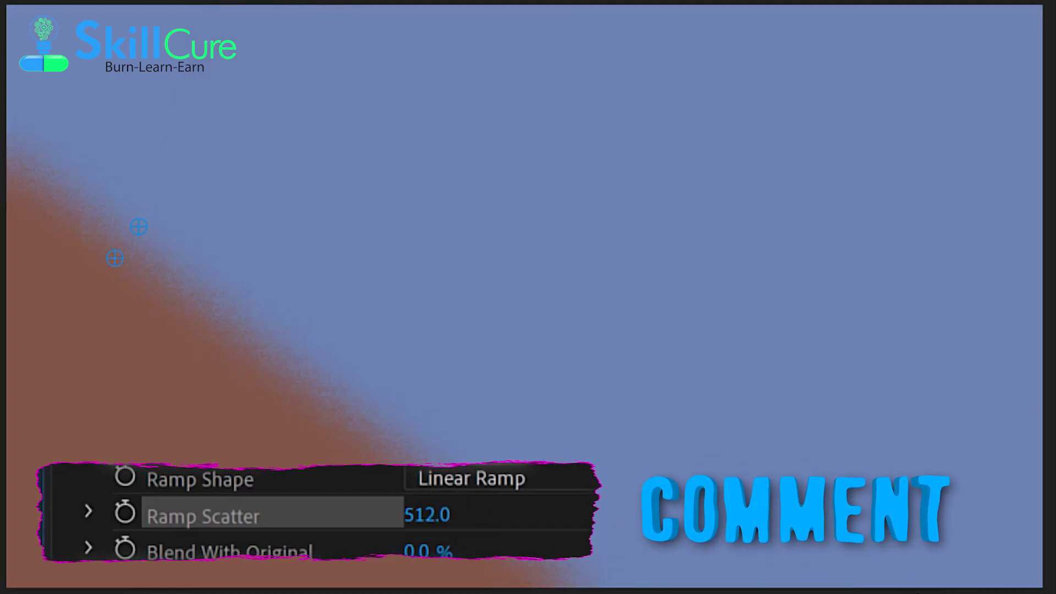
pyautogui.moveTo(145, 228); pyautogui.dragTo(927, 211)
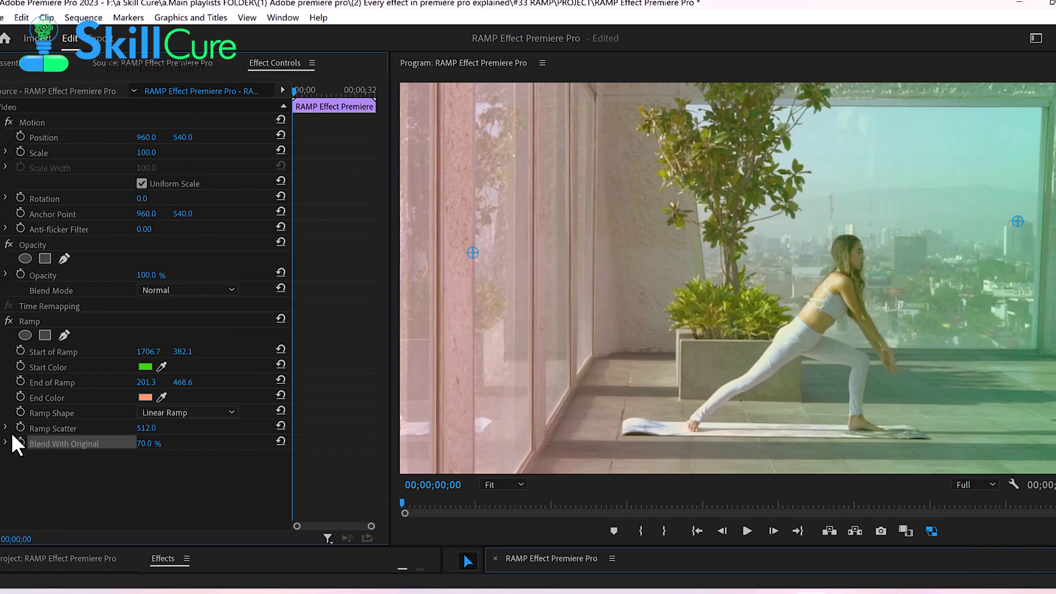
# Enable keyframing for Start of Ramp and End of Ramp at 00;00;00;00.
pyautogui.click(22, 352)
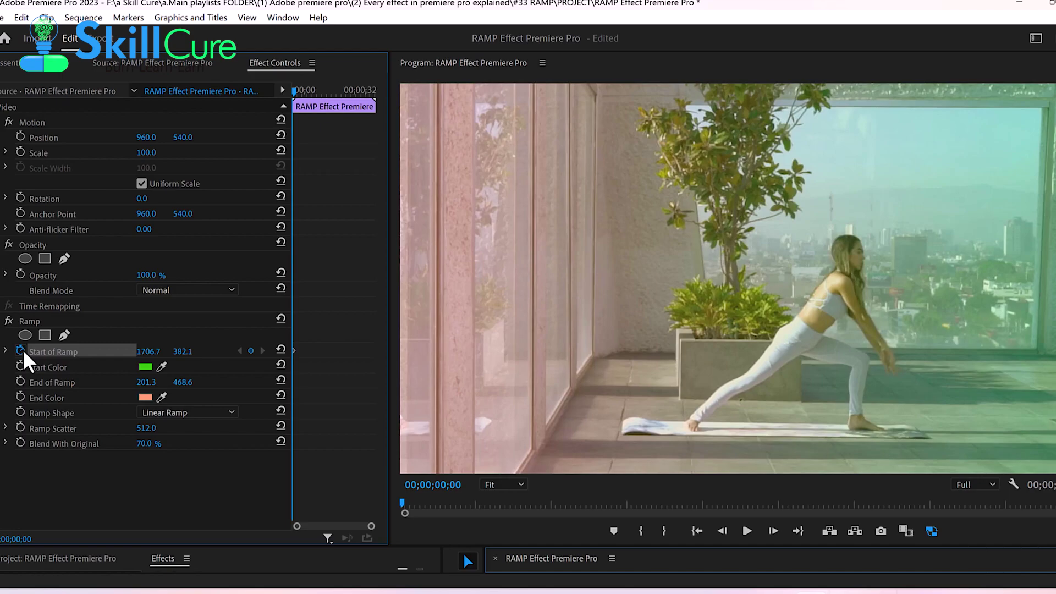
pyautogui.click(20, 381)
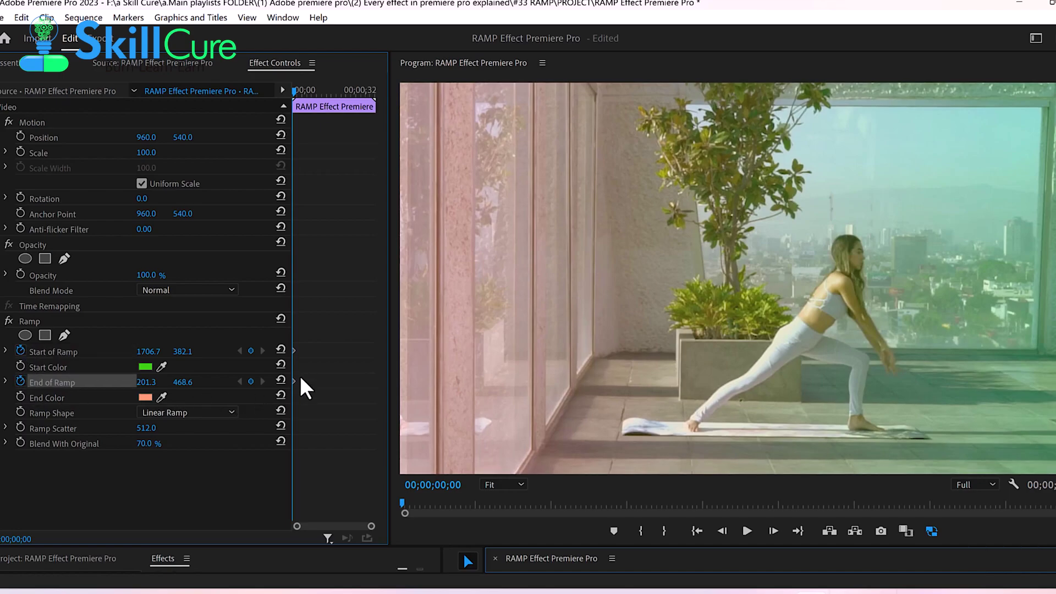
# At 00;00;09;50, keyframe the end of the ramp at about 1773.1, 748.2 and the start at about 205.3, 927.2.
pyautogui.moveTo(295, 98); pyautogui.dragTo(313, 99)
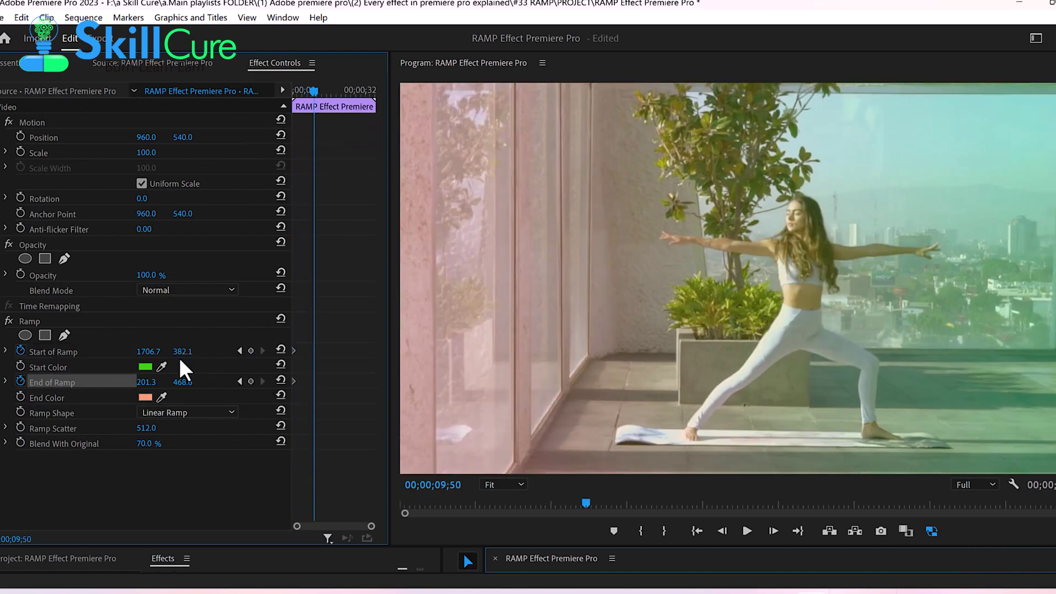
pyautogui.click(56, 324)
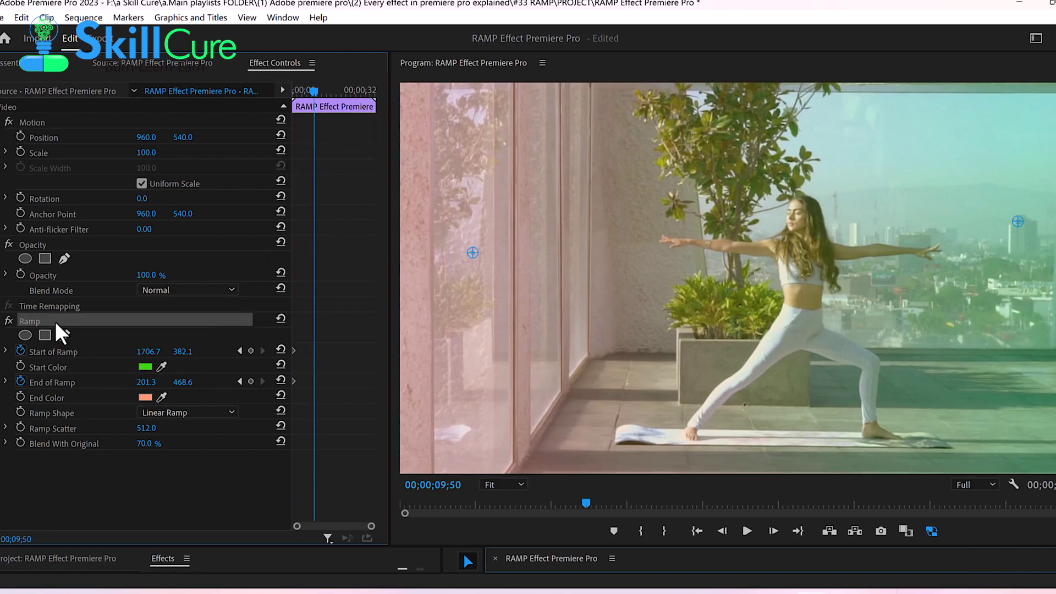
pyautogui.moveTo(473, 252); pyautogui.dragTo(704, 270)
pyautogui.moveTo(927, 297); pyautogui.dragTo(1041, 353)
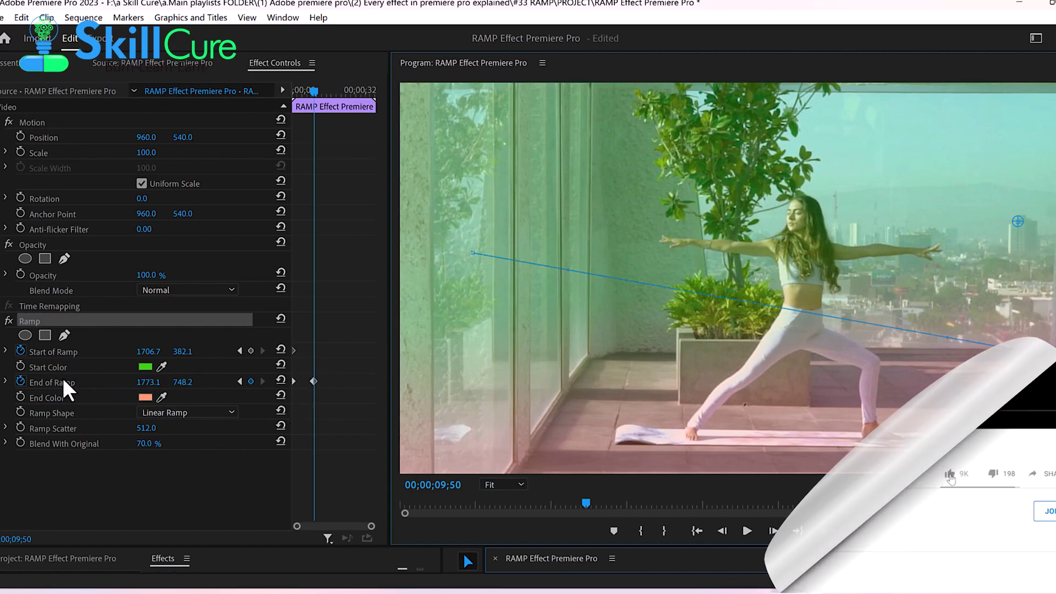
pyautogui.click(64, 355)
pyautogui.moveTo(1018, 222); pyautogui.dragTo(481, 429)
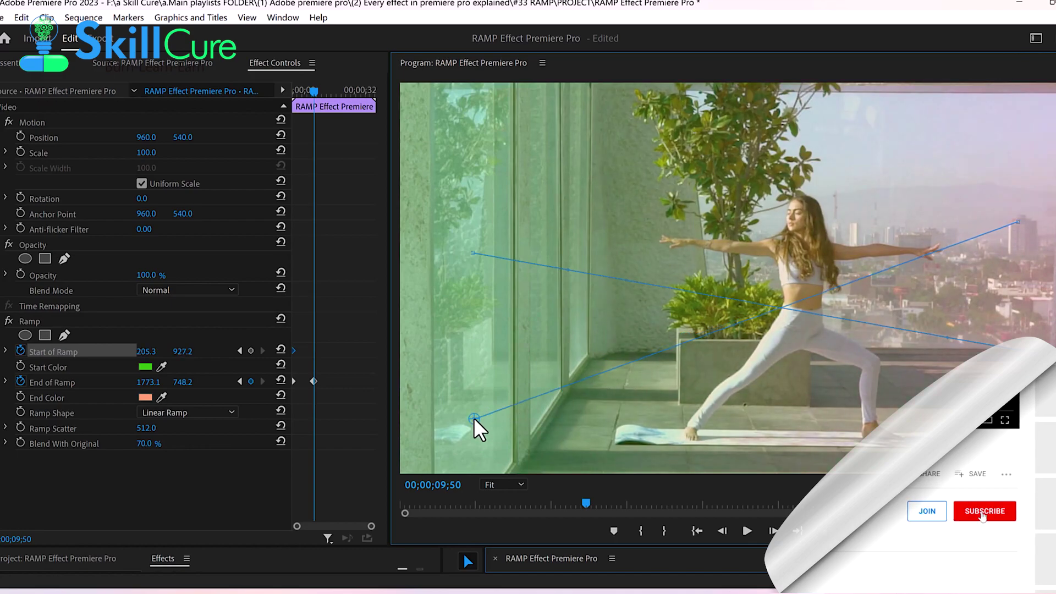
# Move the second pair of ramp keyframes to the end of the clip and play the animation from the beginning.
pyautogui.moveTo(314, 381); pyautogui.dragTo(396, 388)
pyautogui.moveTo(303, 93); pyautogui.dragTo(284, 96)
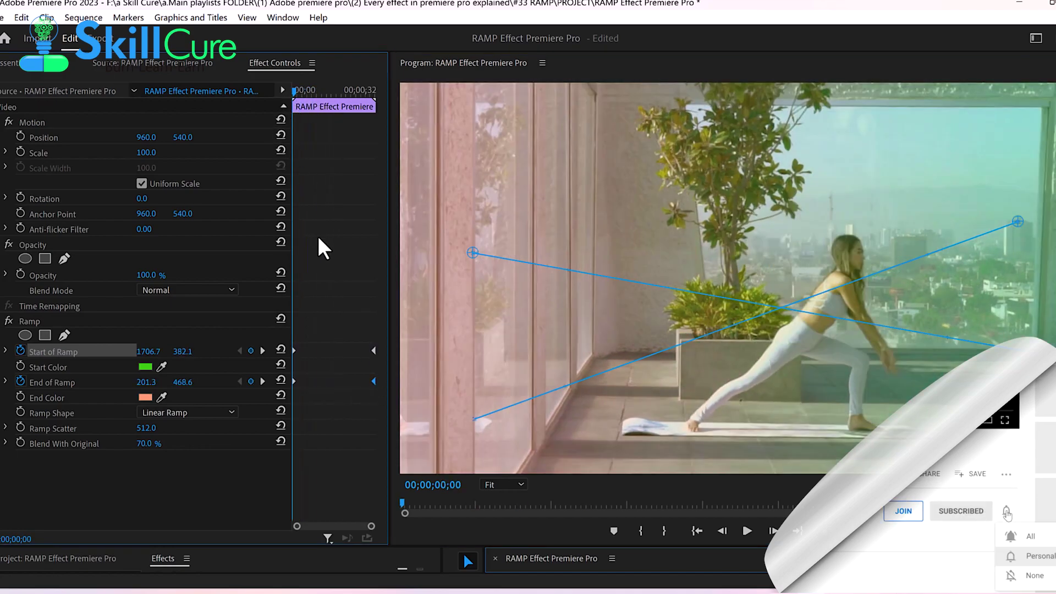
pyautogui.click(747, 531)
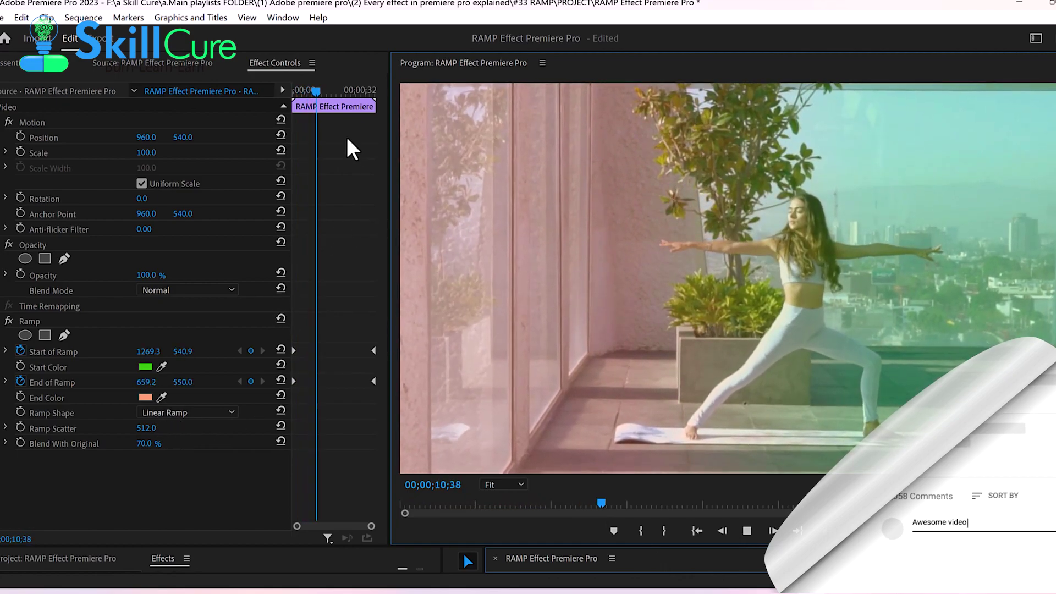
# Change the ramp's start color to light blue 42B1D9 while previewing the frame at 00;00;16;30.
pyautogui.click(337, 93)
pyautogui.moveTo(337, 100); pyautogui.dragTo(329, 104)
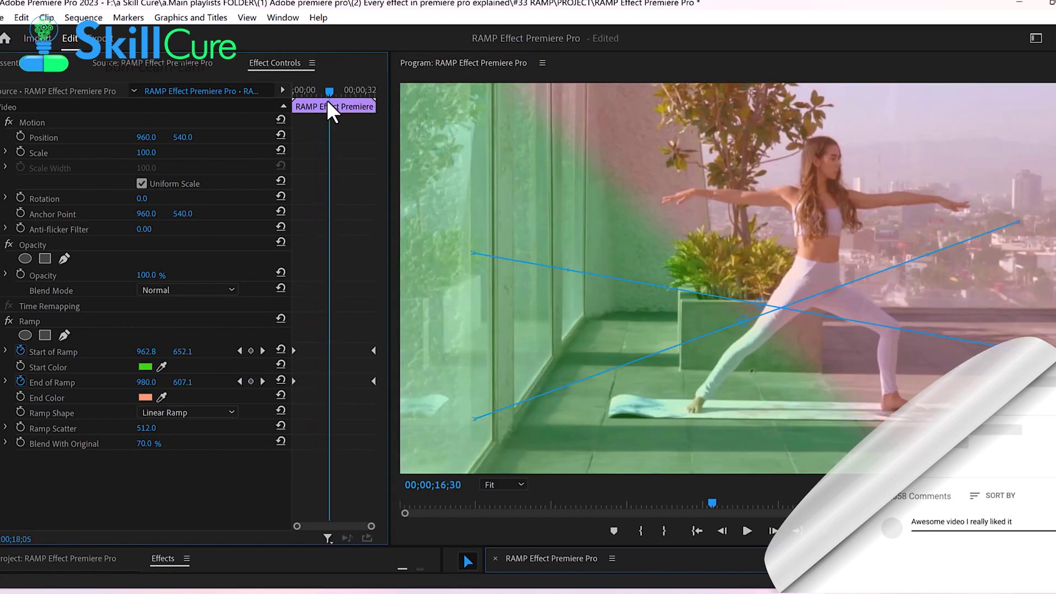
pyautogui.click(145, 367)
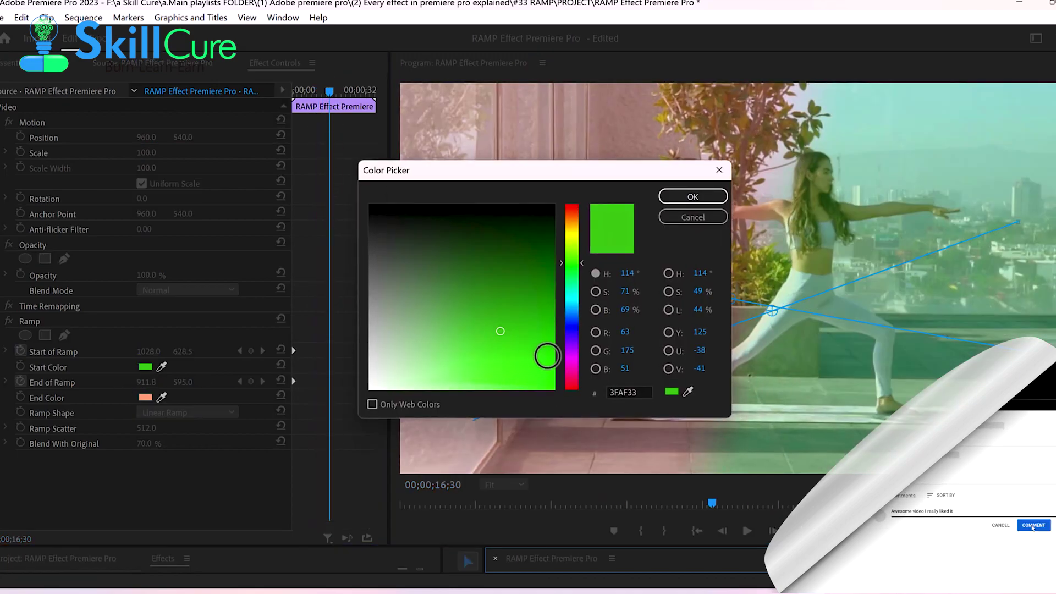
pyautogui.click(569, 305)
pyautogui.click(498, 361)
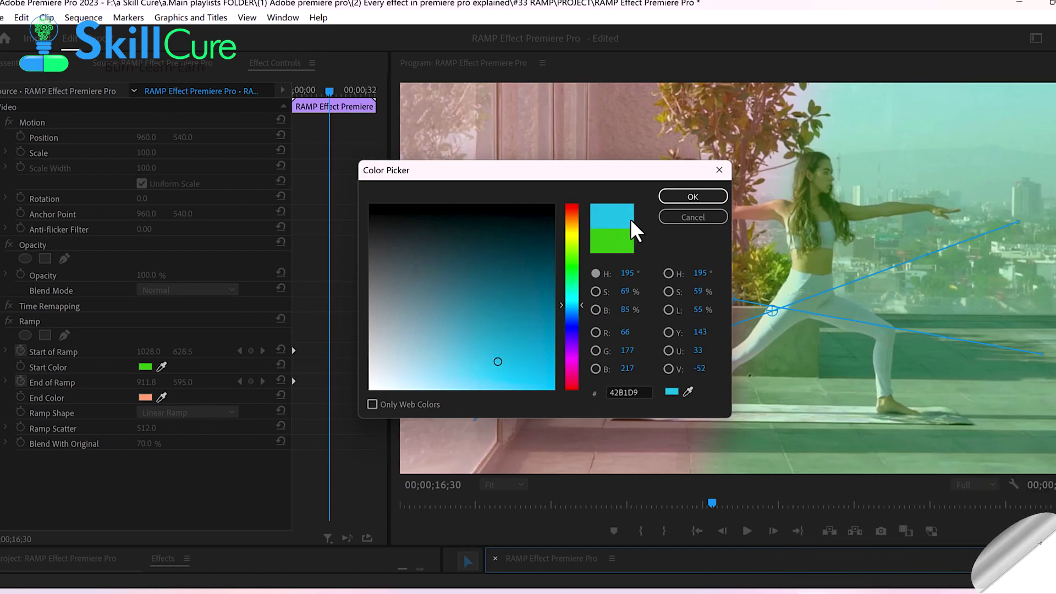
pyautogui.click(669, 201)
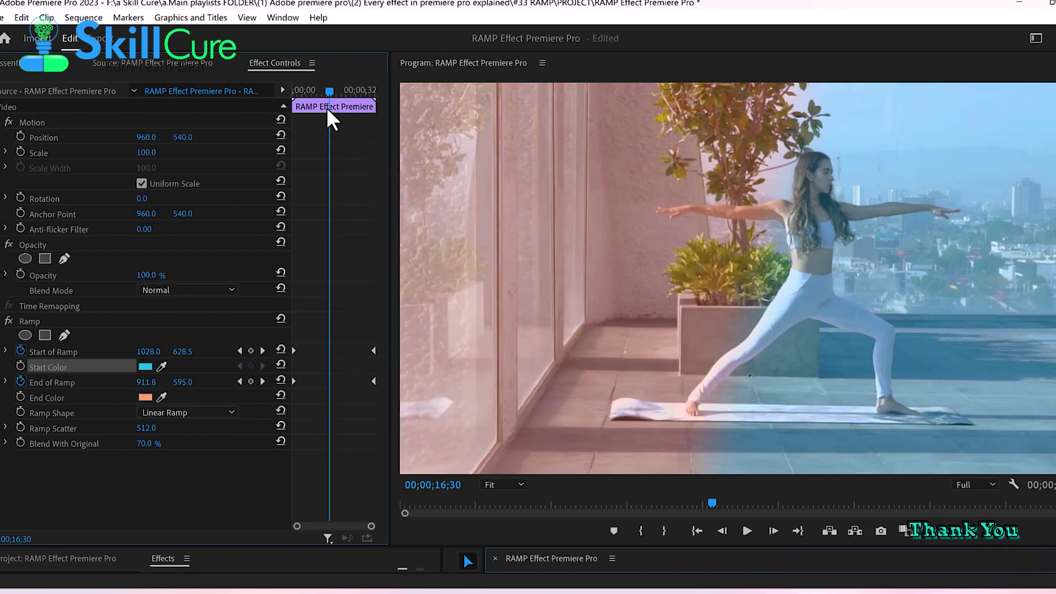
# Enable keyframing for Start Color and End Color at 00;00;00;00.
pyautogui.moveTo(330, 93); pyautogui.dragTo(271, 117)
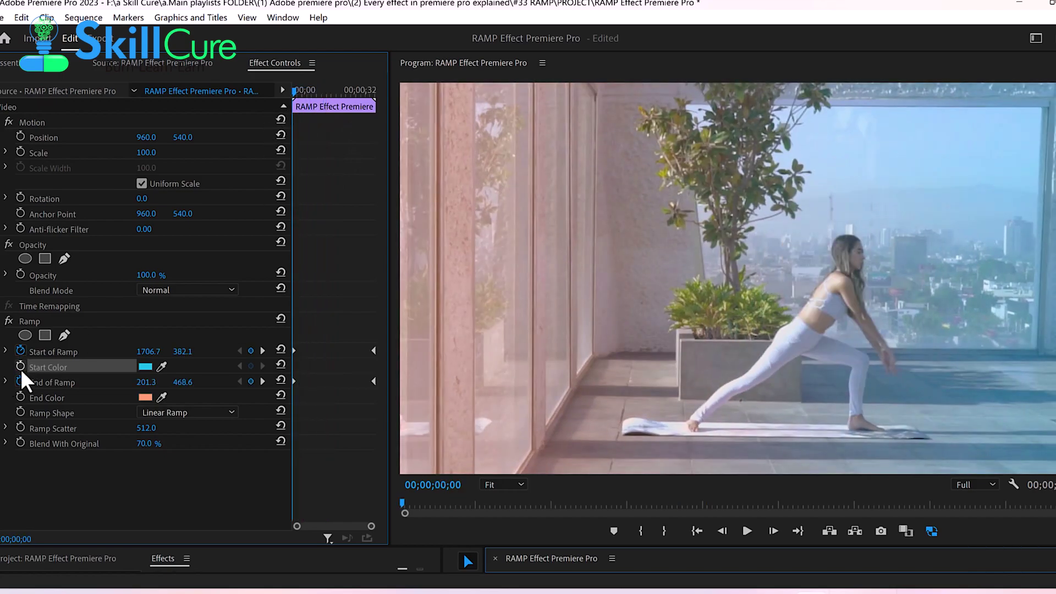
pyautogui.click(20, 397)
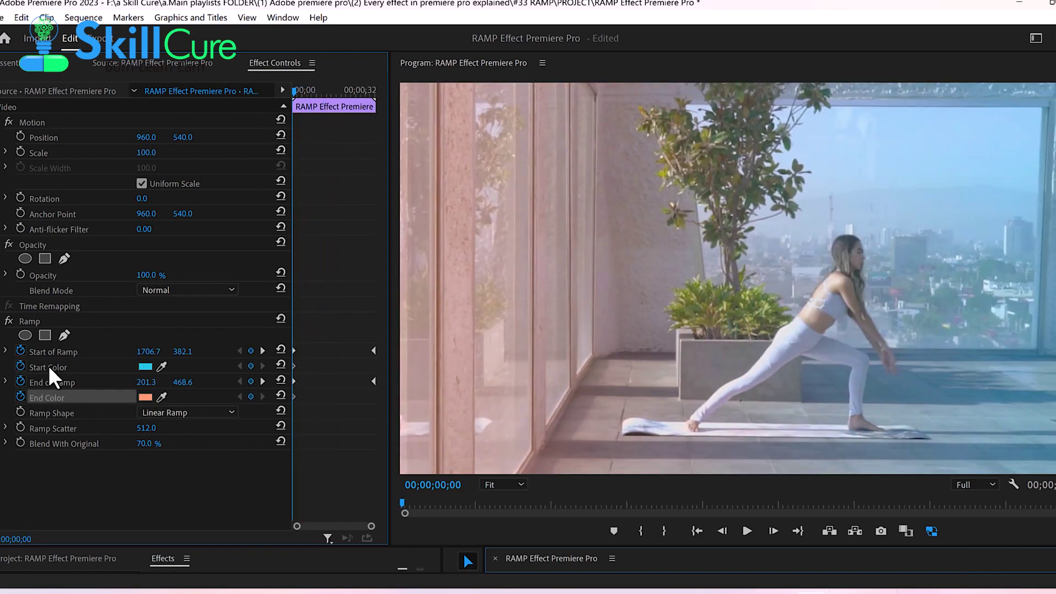
# At 00;00;11;26, keyframe the ramp's start color as a bright magenta.
pyautogui.press('space')
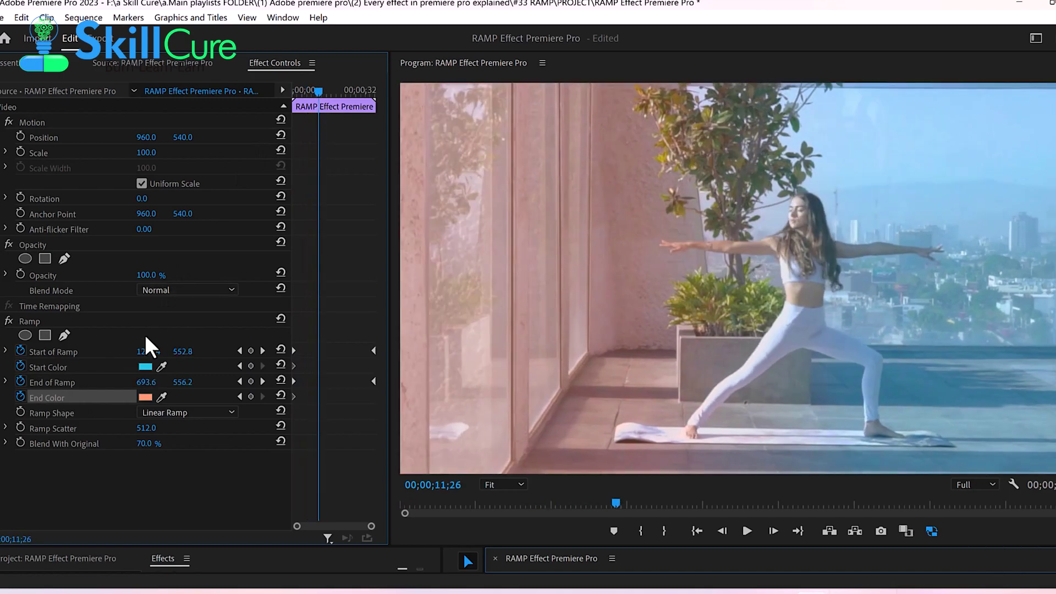
pyautogui.click(145, 366)
pyautogui.click(567, 272)
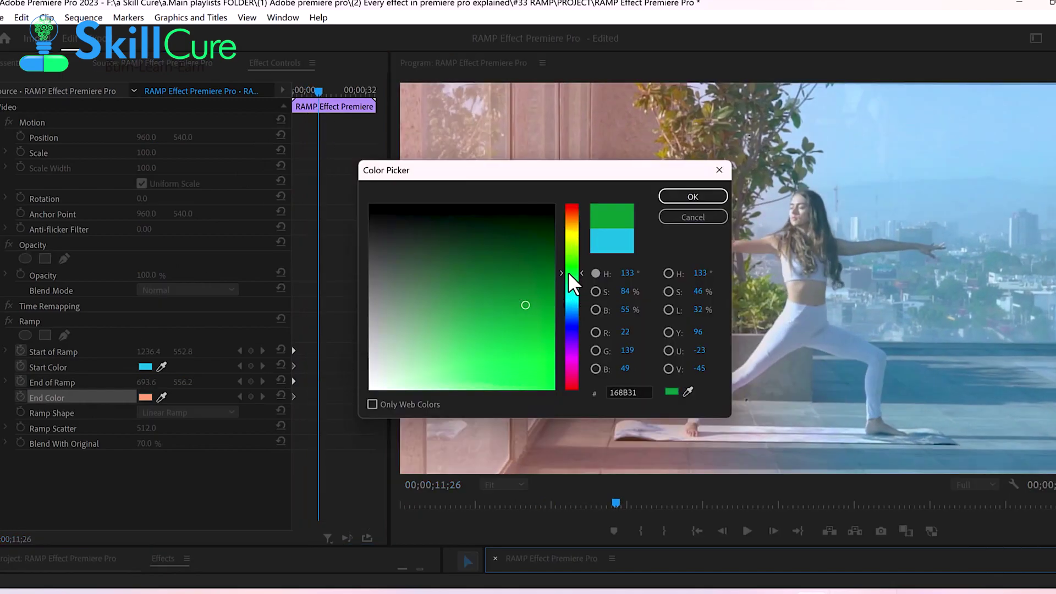
pyautogui.click(572, 356)
pyautogui.click(509, 377)
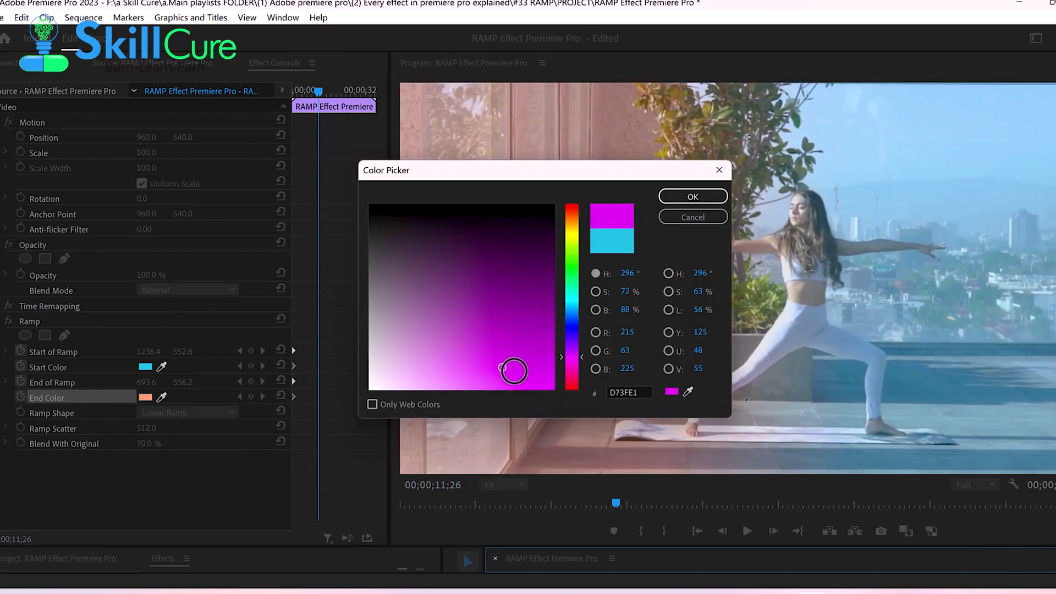
pyautogui.click(692, 197)
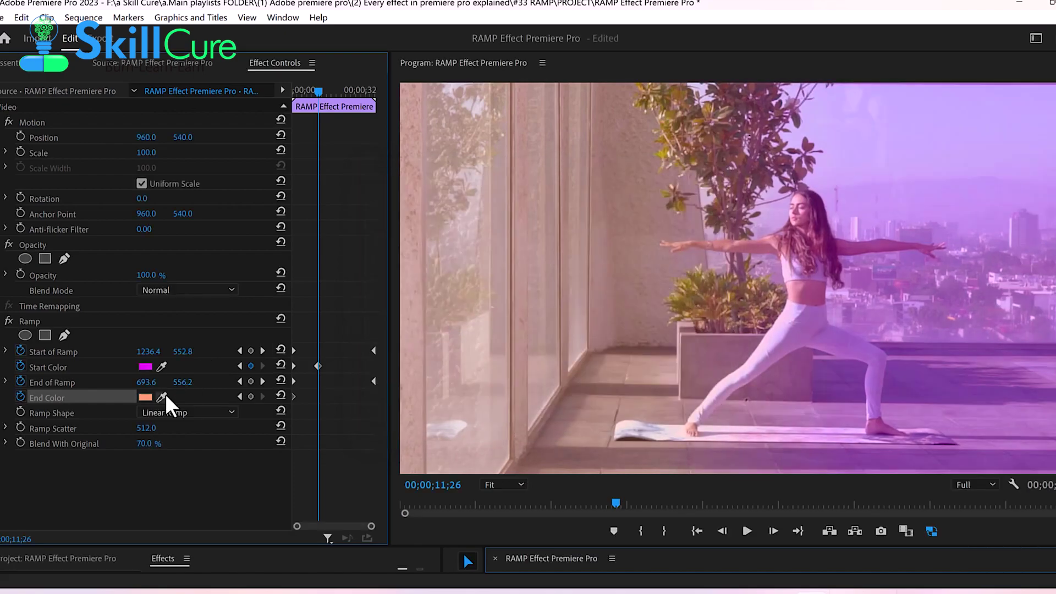
# Keyframe the ramp's end color as a saturated blue at 00;00;11;26.
pyautogui.click(145, 397)
pyautogui.click(572, 322)
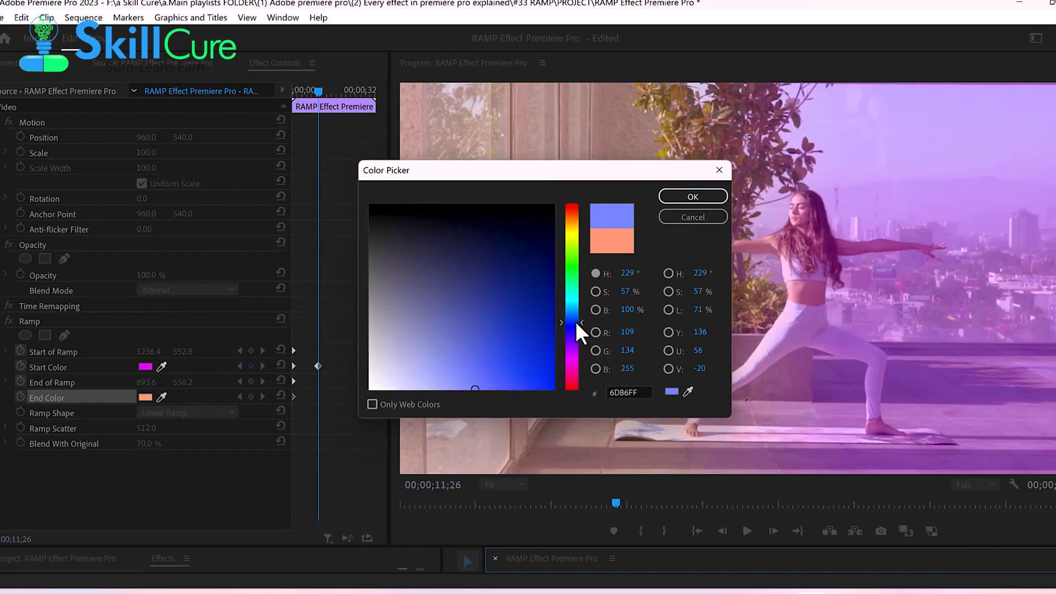
pyautogui.click(548, 390)
pyautogui.click(668, 199)
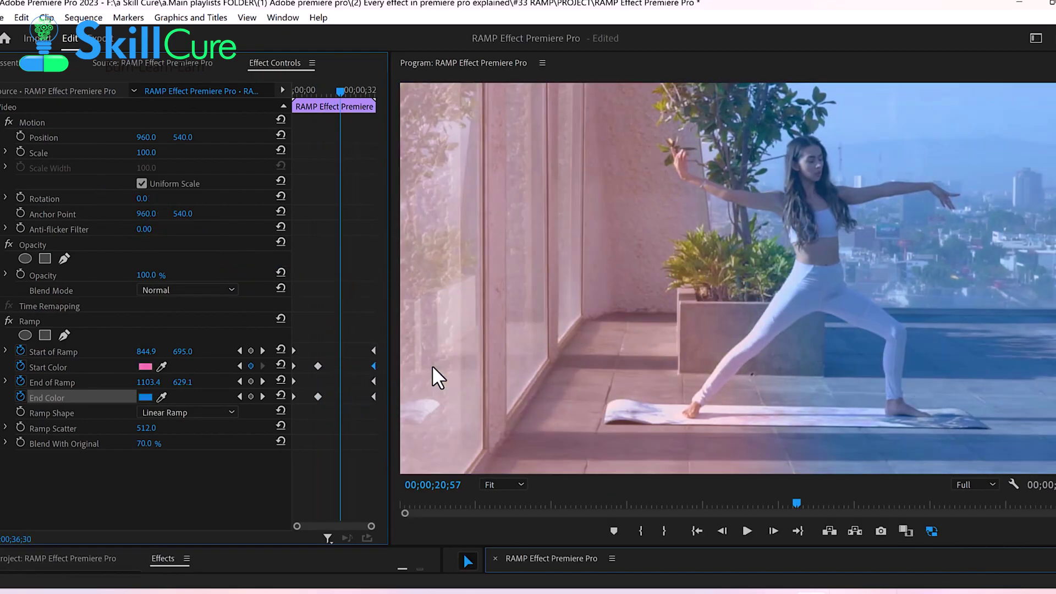
# Move the second Start Color and End Color keyframes to near the middle of the clip, aligned with each other.
pyautogui.click(332, 366)
pyautogui.moveTo(336, 369); pyautogui.dragTo(328, 399)
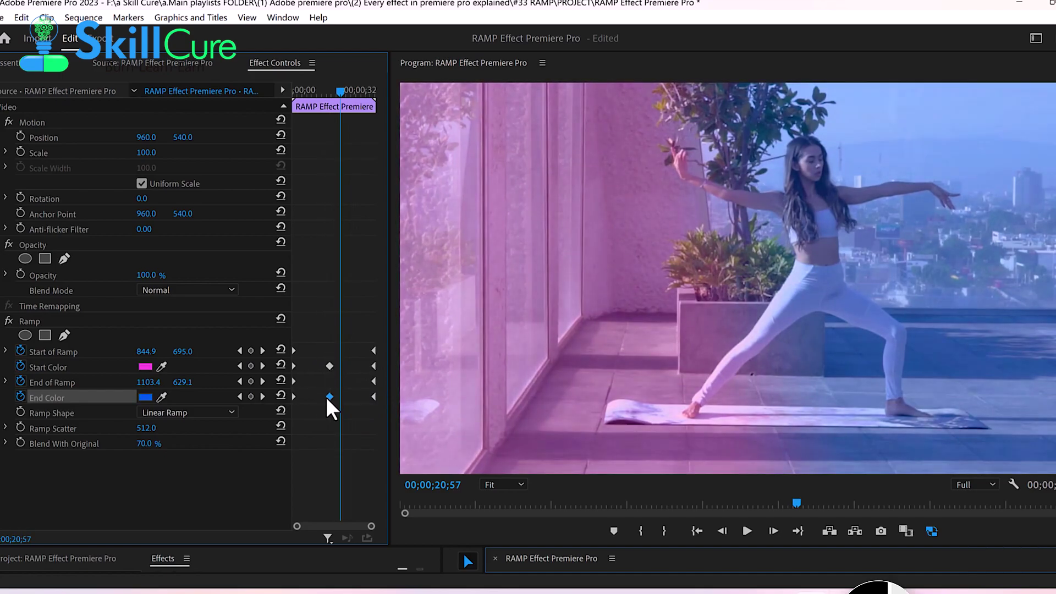